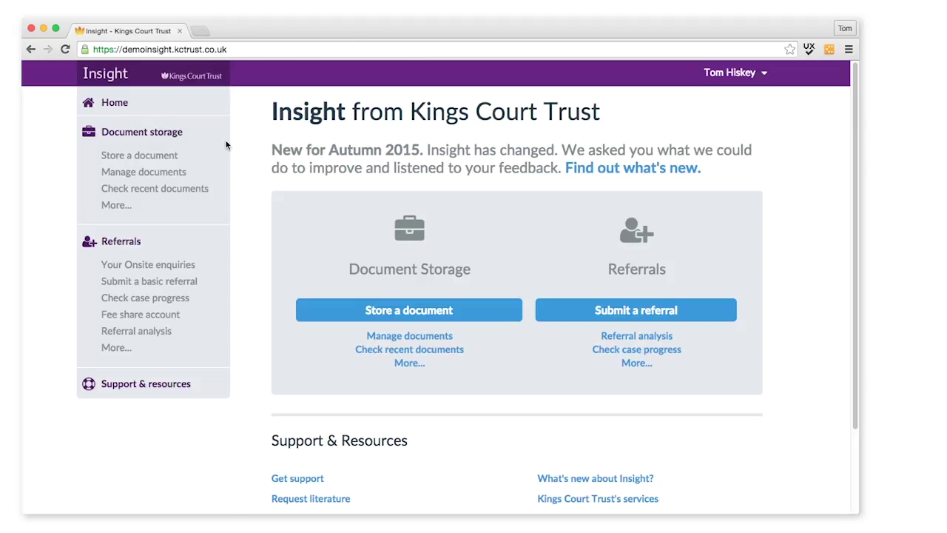
Open the Store a document wizard and view its client details stage.
{"action": "left_click", "coordinate": [153, 156]}
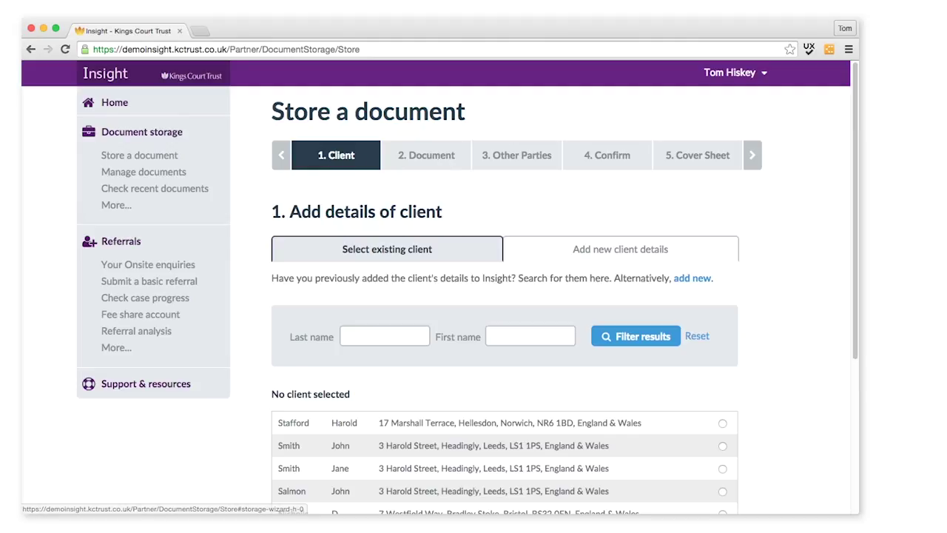
{"action": "scroll", "coordinate": [852, 242], "scroll_direction": "down", "scroll_amount": 1}
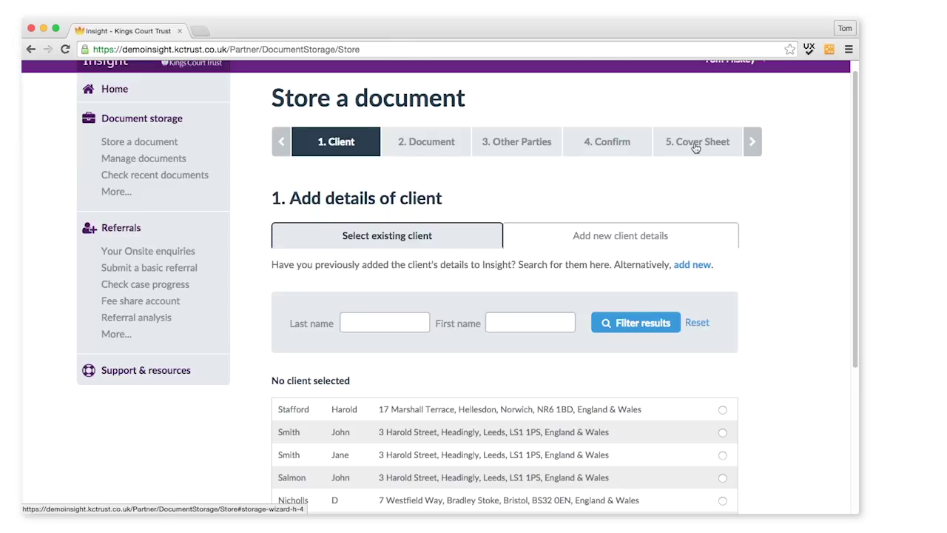
Filter the client list for managing stored documents by the client's last name and first name.
{"action": "left_click", "coordinate": [148, 158]}
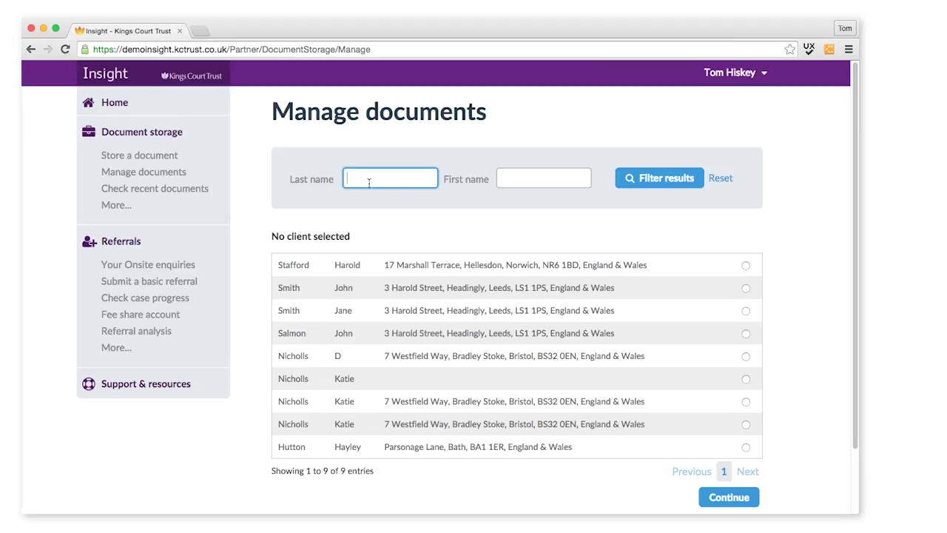
{"action": "left_click", "coordinate": [508, 182]}
{"action": "left_click", "coordinate": [383, 186]}
{"action": "type", "text": "Smith"}
{"action": "key", "text": "Tab"}
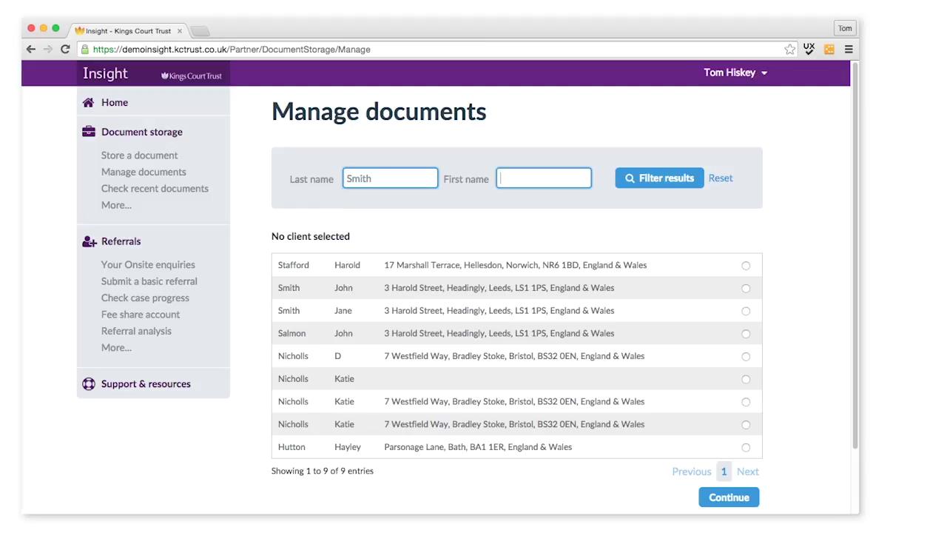
{"action": "type", "text": "Jane"}
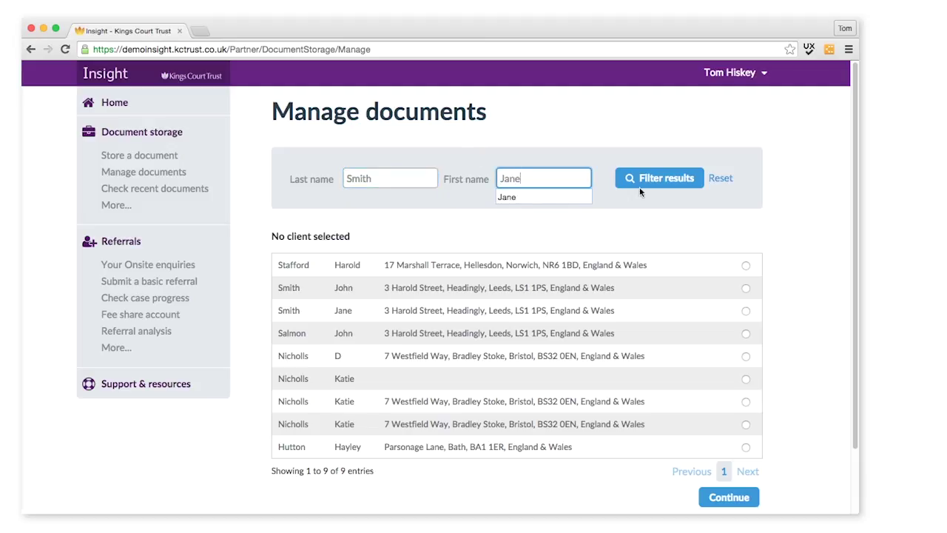
{"action": "left_click", "coordinate": [684, 186]}
{"action": "left_click", "coordinate": [340, 269]}
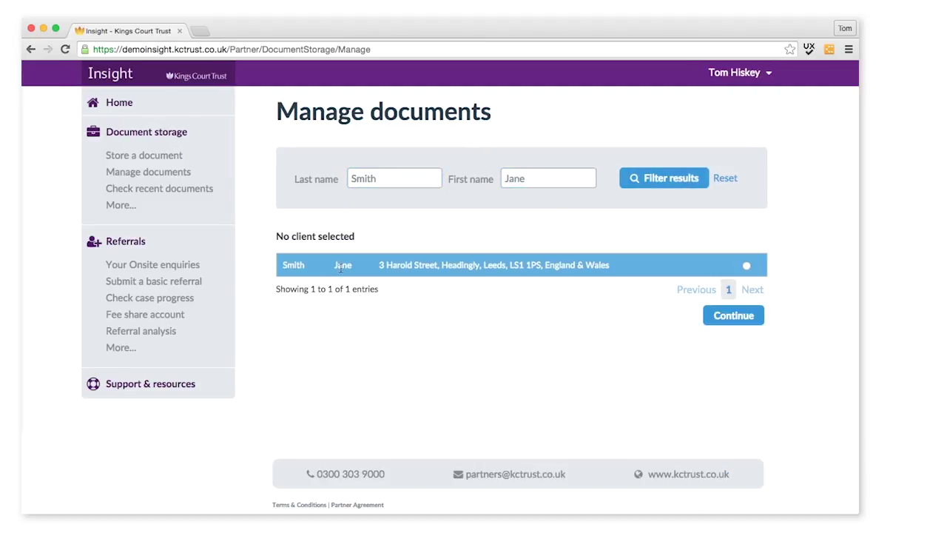
View the recently stored documents, then open the document data export page and check its export format setting.
{"action": "left_click", "coordinate": [146, 191]}
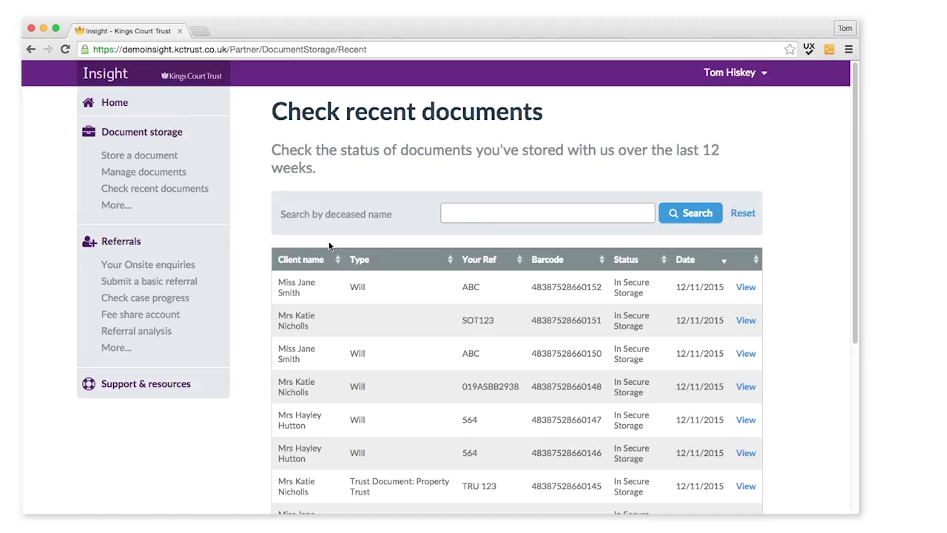
{"action": "left_click", "coordinate": [115, 209]}
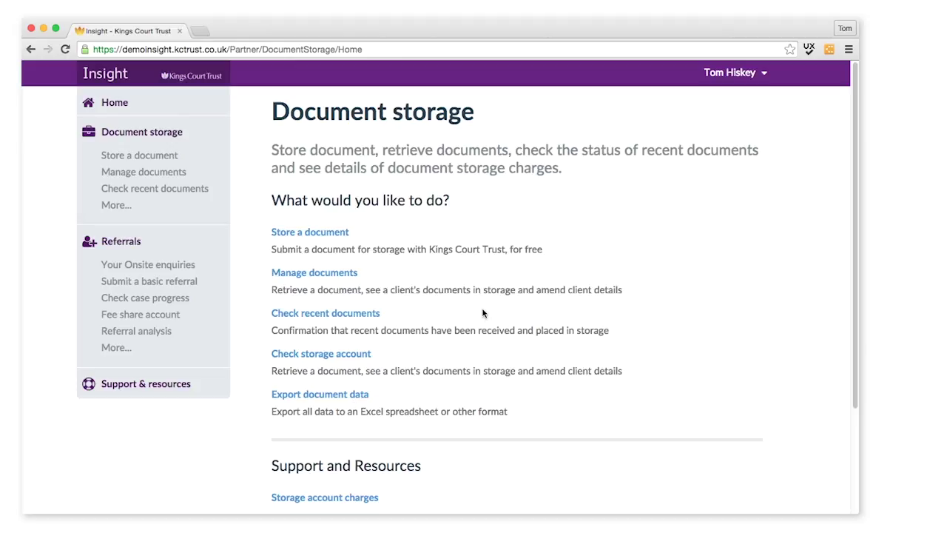
{"action": "left_click", "coordinate": [315, 397]}
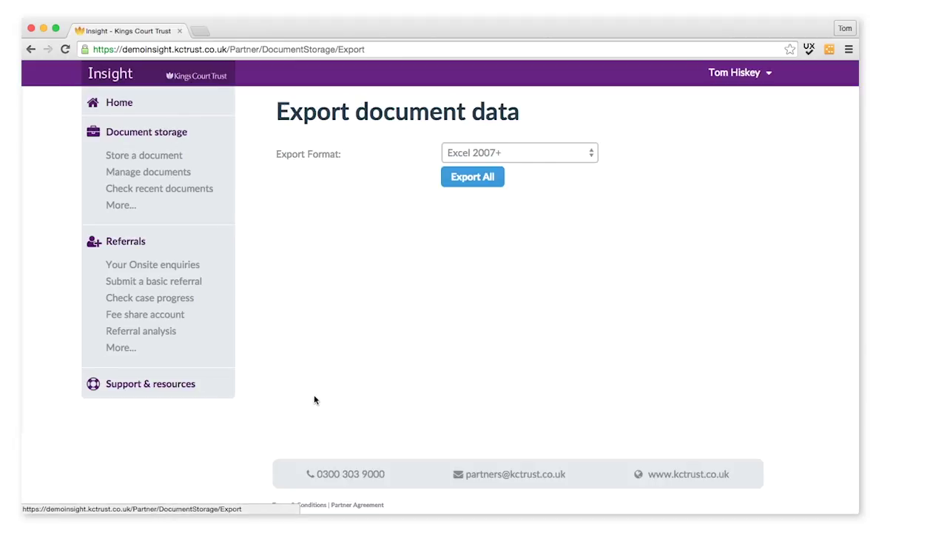
{"action": "left_click", "coordinate": [446, 153]}
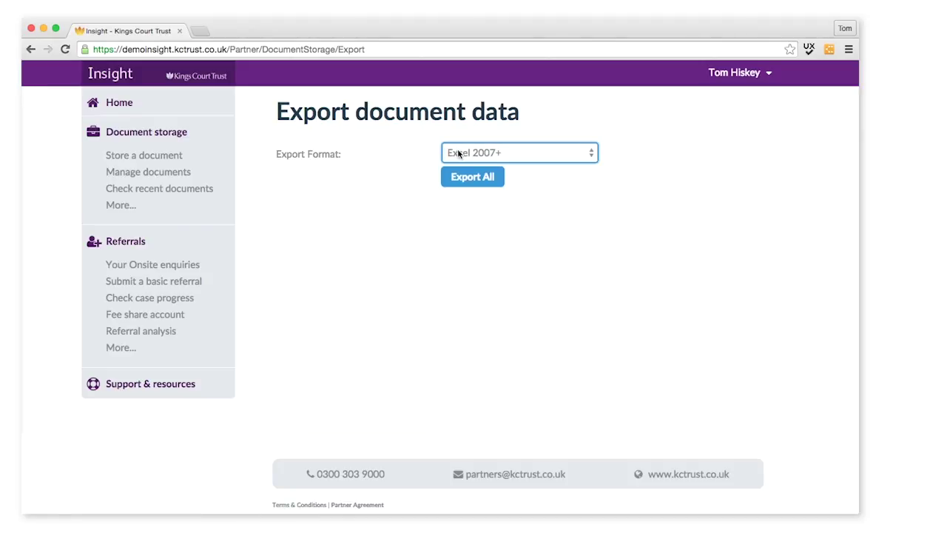
{"action": "left_click", "coordinate": [268, 242]}
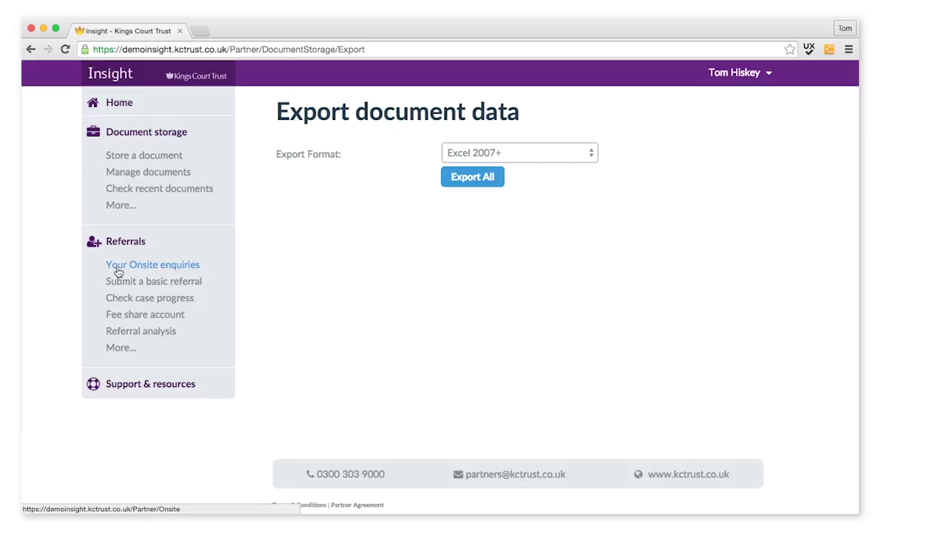
Open the basic referral form and look through its deceased and contact detail fields.
{"action": "left_click", "coordinate": [126, 289]}
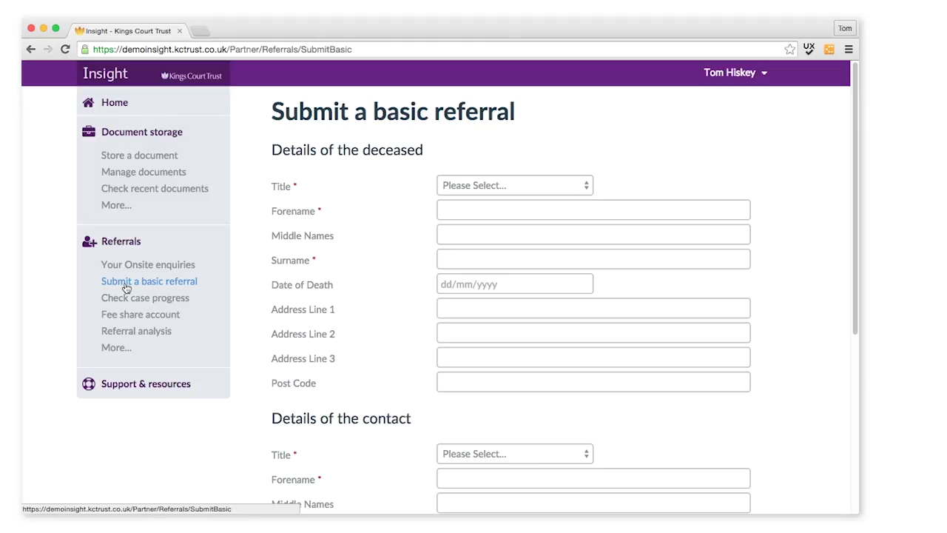
{"action": "scroll", "coordinate": [310, 392], "scroll_direction": "down", "scroll_amount": 5}
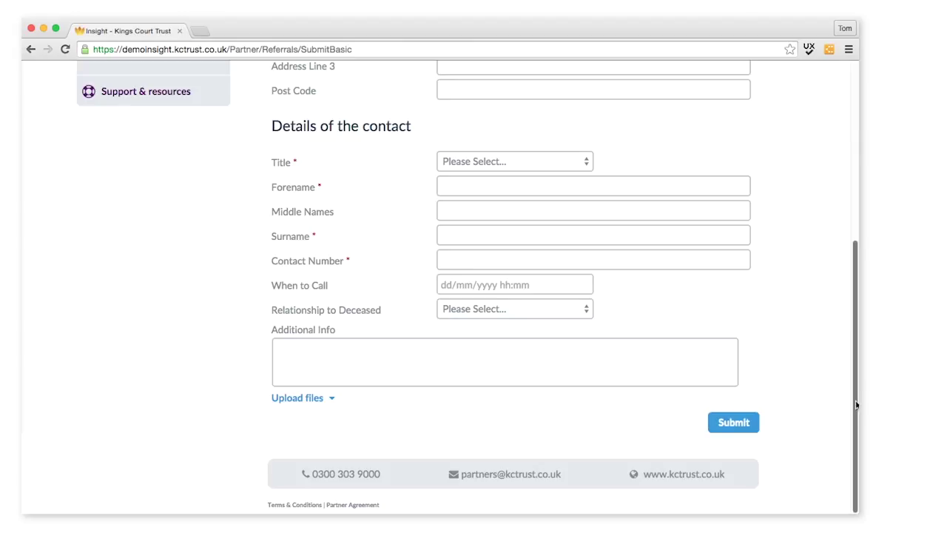
{"action": "left_click_drag", "start_coordinate": [856, 404], "coordinate": [855, 226]}
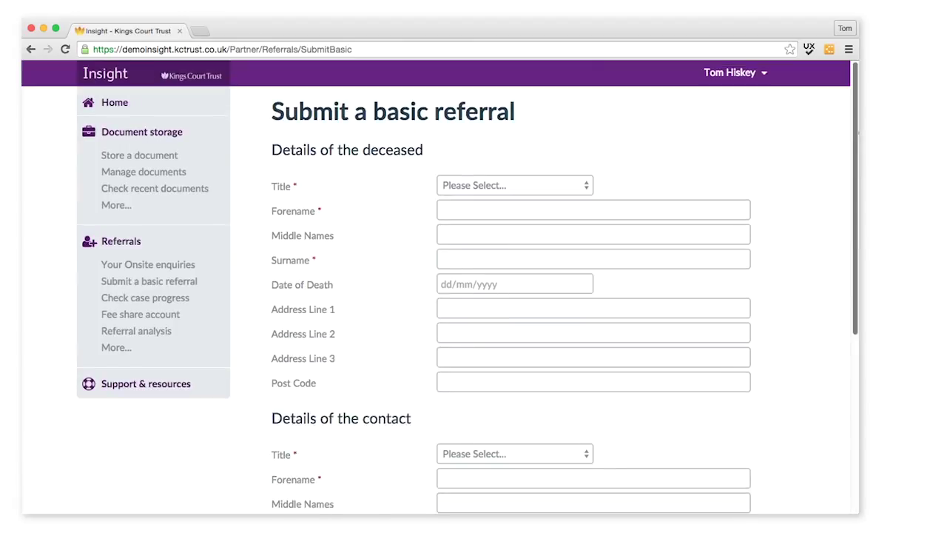
Search case progress by the deceased's last name and open the matching case's summary.
{"action": "left_click", "coordinate": [137, 299]}
{"action": "left_click", "coordinate": [350, 170]}
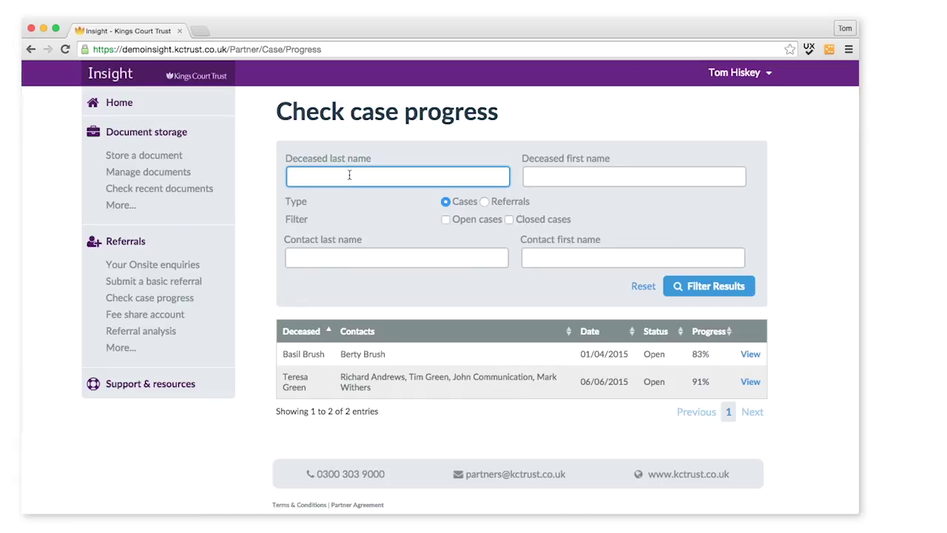
{"action": "type", "text": "Green"}
{"action": "left_click", "coordinate": [710, 290]}
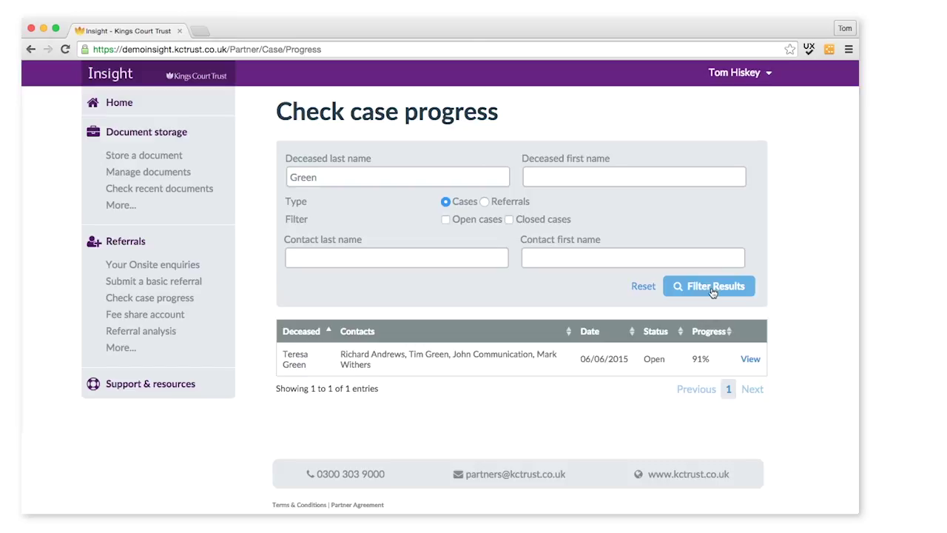
{"action": "left_click", "coordinate": [748, 360]}
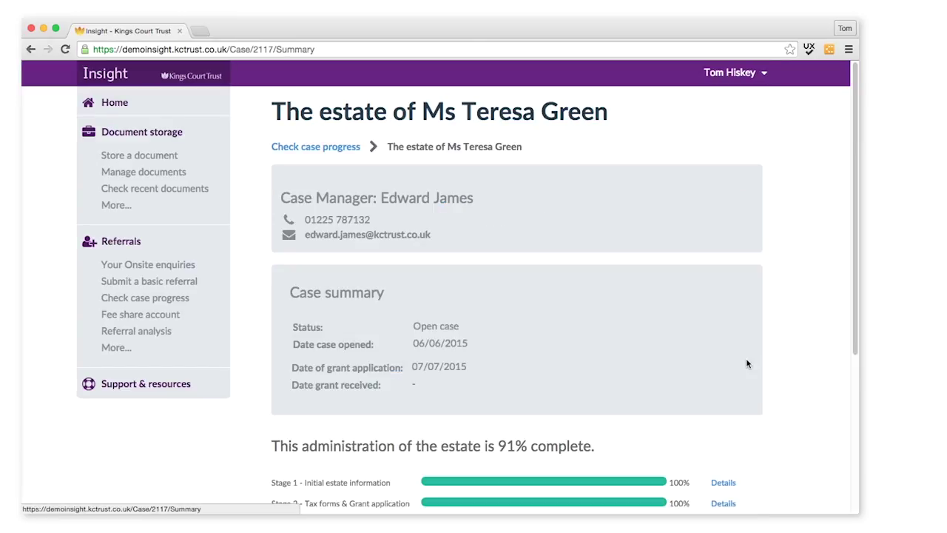
Open the breakdown of Stage 6 - Property, debts & legacies and expand the Payment of pecuniary legacies entry.
{"action": "scroll", "coordinate": [791, 278], "scroll_direction": "down", "scroll_amount": 1}
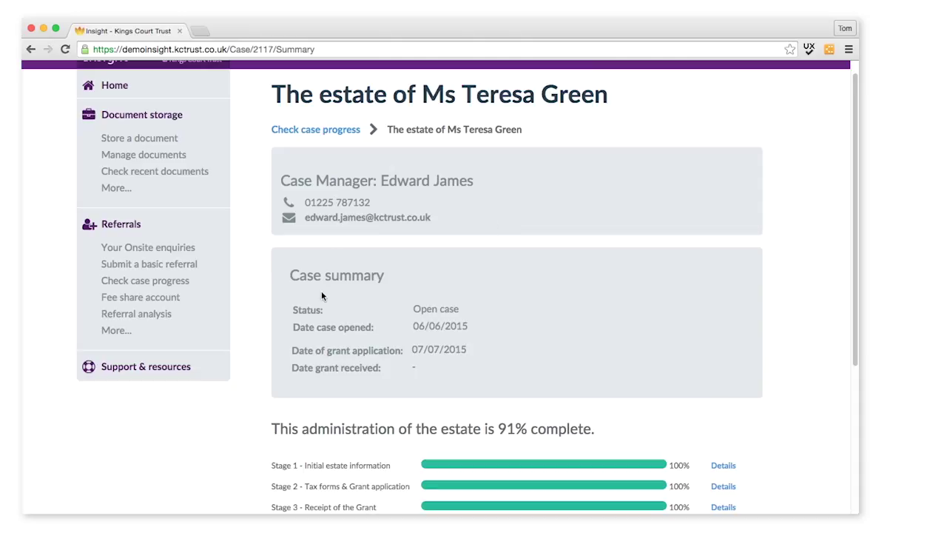
{"action": "left_click_drag", "start_coordinate": [855, 234], "coordinate": [854, 400]}
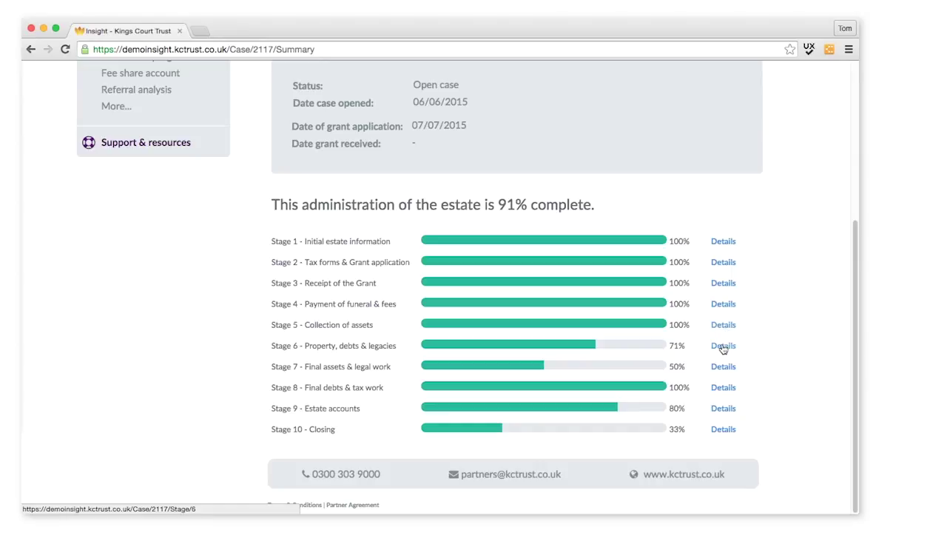
{"action": "left_click", "coordinate": [546, 347]}
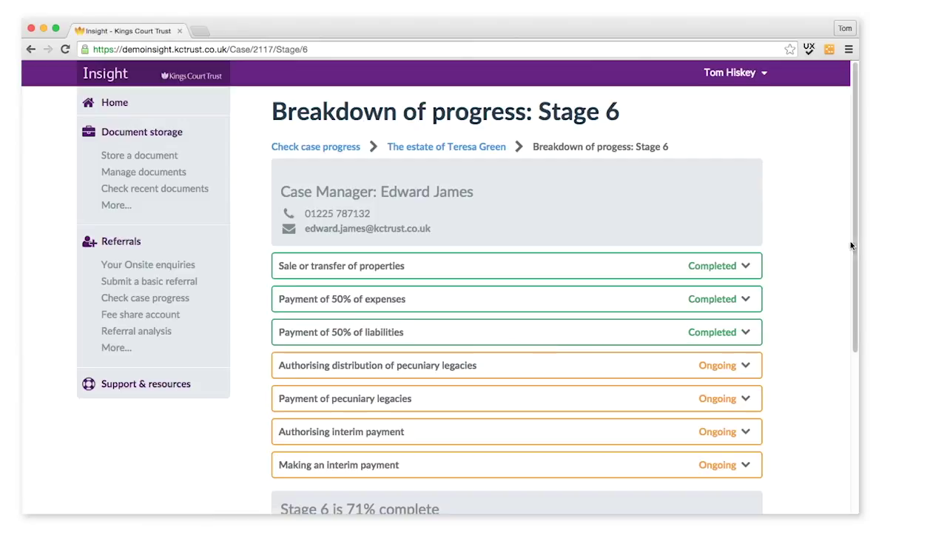
{"action": "left_click_drag", "start_coordinate": [855, 246], "coordinate": [854, 292]}
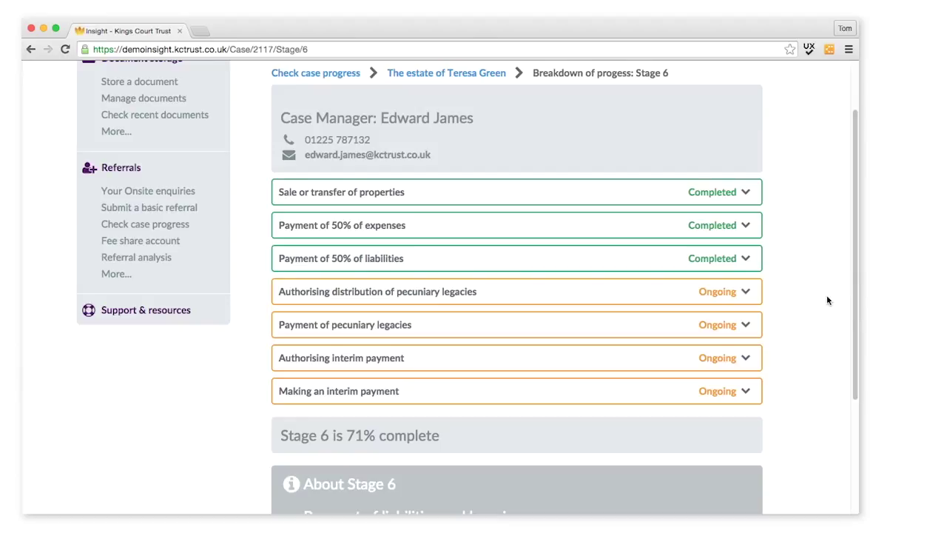
{"action": "scroll", "coordinate": [795, 263], "scroll_direction": "down", "scroll_amount": 1}
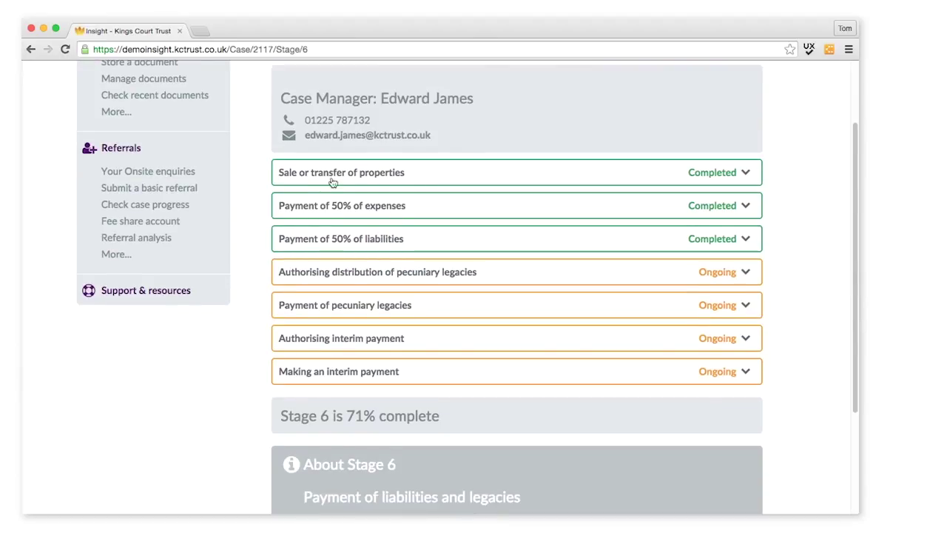
{"action": "left_click", "coordinate": [734, 310]}
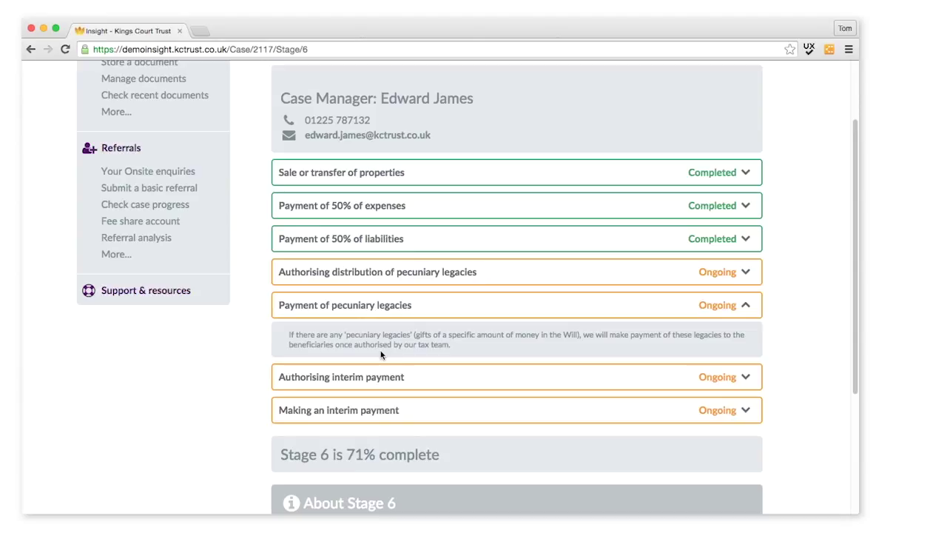
Return to the case progress search and filter it by type Referrals, showing only unsuccessful referrals.
{"action": "left_click", "coordinate": [141, 207]}
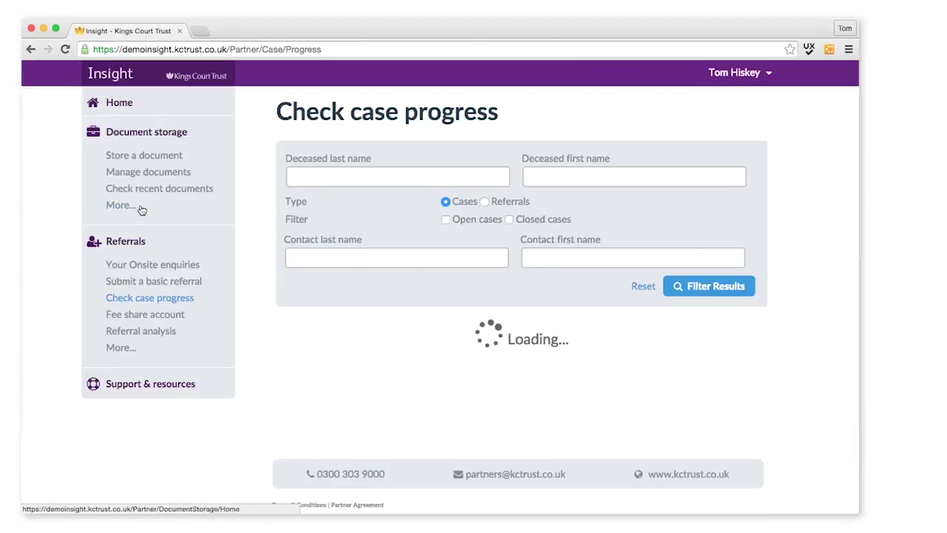
{"action": "left_click", "coordinate": [485, 202]}
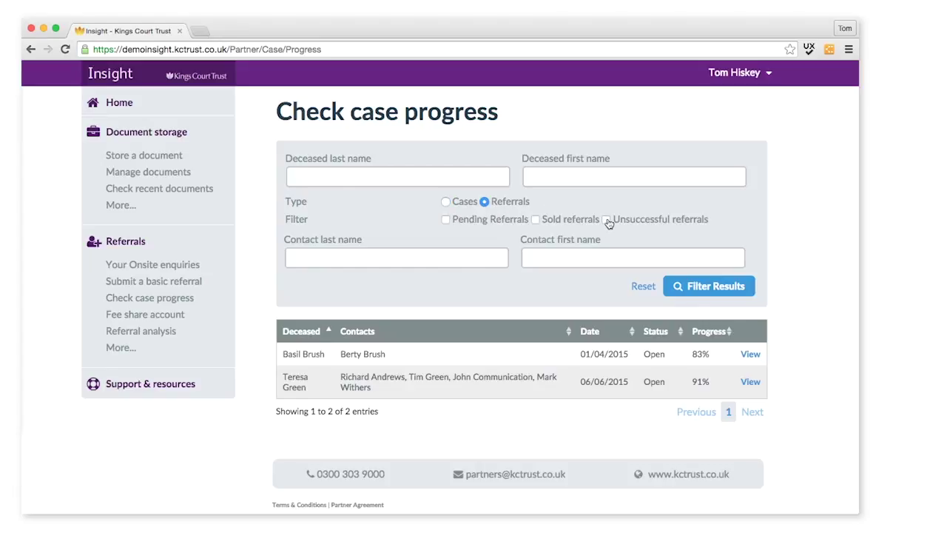
{"action": "left_click", "coordinate": [606, 220]}
{"action": "left_click", "coordinate": [700, 290]}
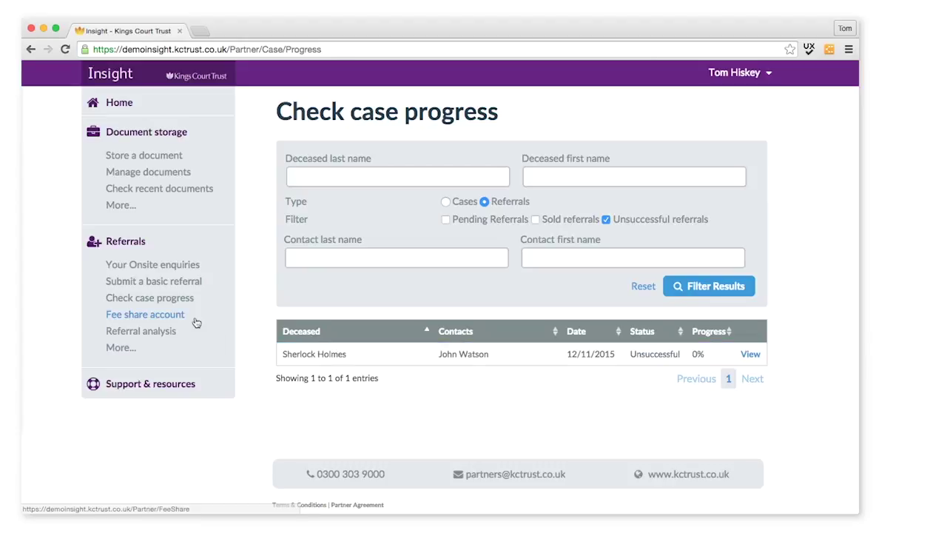
View the referral analysis with its conversion rate, then open the fee share account.
{"action": "left_click", "coordinate": [147, 334]}
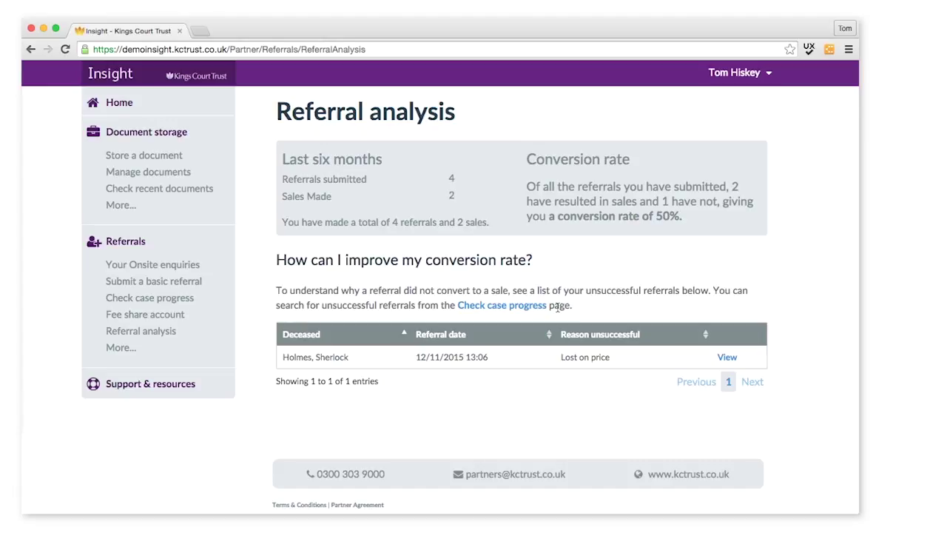
{"action": "left_click", "coordinate": [148, 316]}
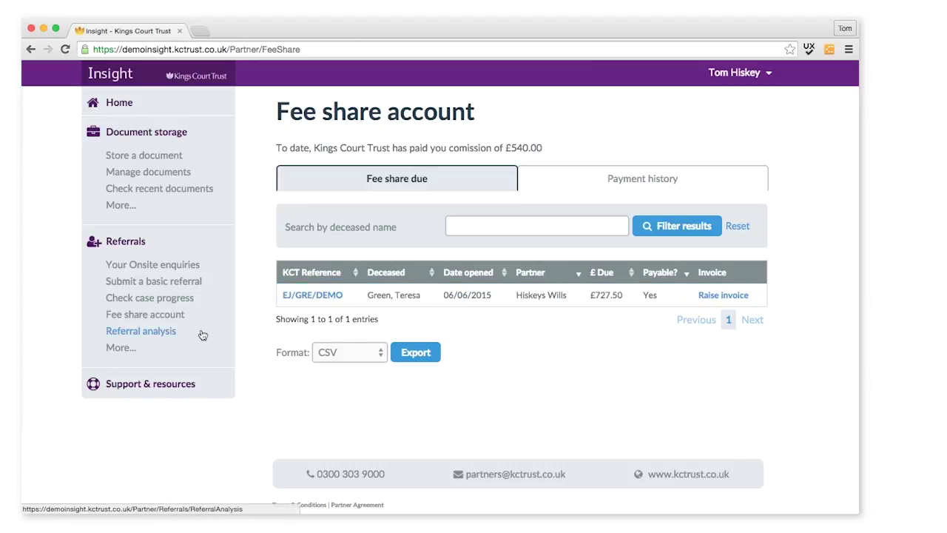
Open Support & resources and look through the available literature, clause, FAQ and agreement links.
{"action": "left_click", "coordinate": [160, 385]}
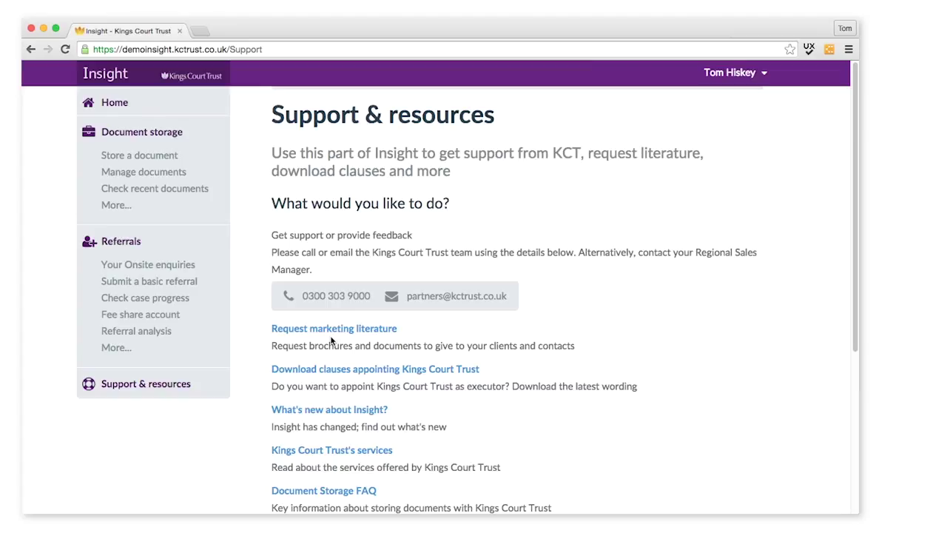
{"action": "scroll", "coordinate": [332, 333], "scroll_direction": "down", "scroll_amount": 1}
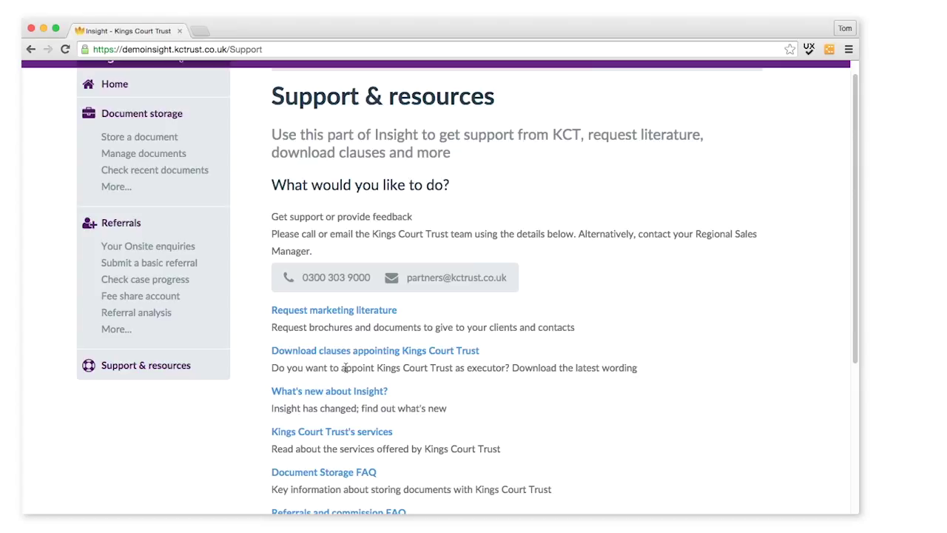
{"action": "scroll", "coordinate": [345, 368], "scroll_direction": "down", "scroll_amount": 1}
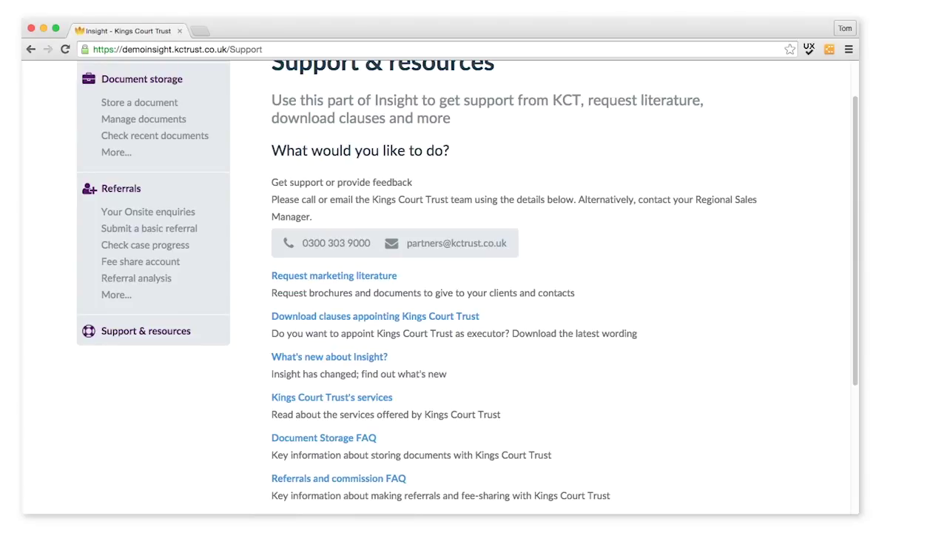
{"action": "scroll", "coordinate": [853, 344], "scroll_direction": "down", "scroll_amount": 2}
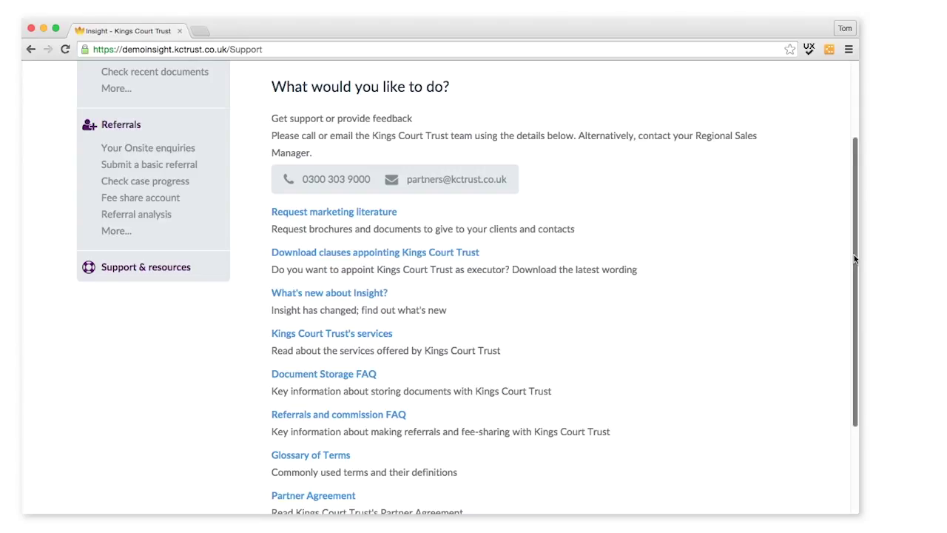
{"action": "left_click_drag", "start_coordinate": [853, 254], "coordinate": [852, 143]}
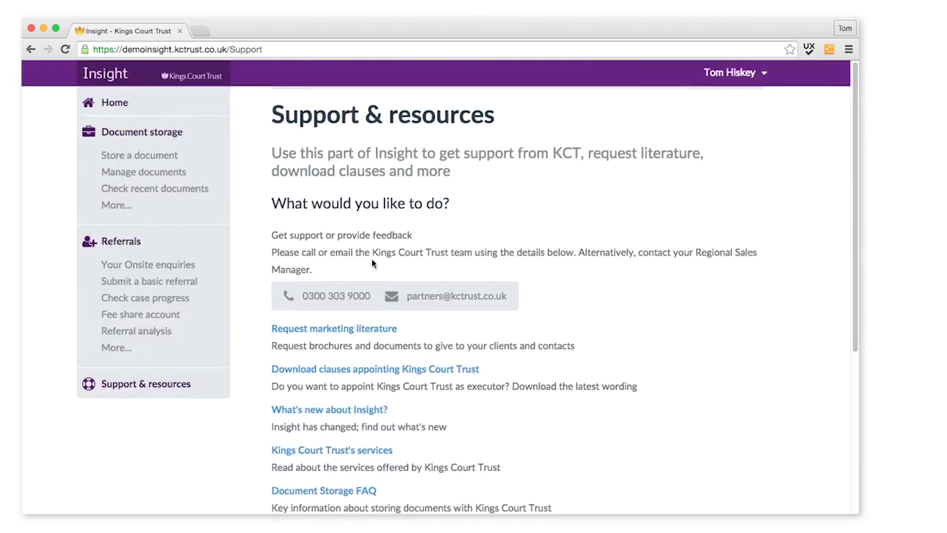